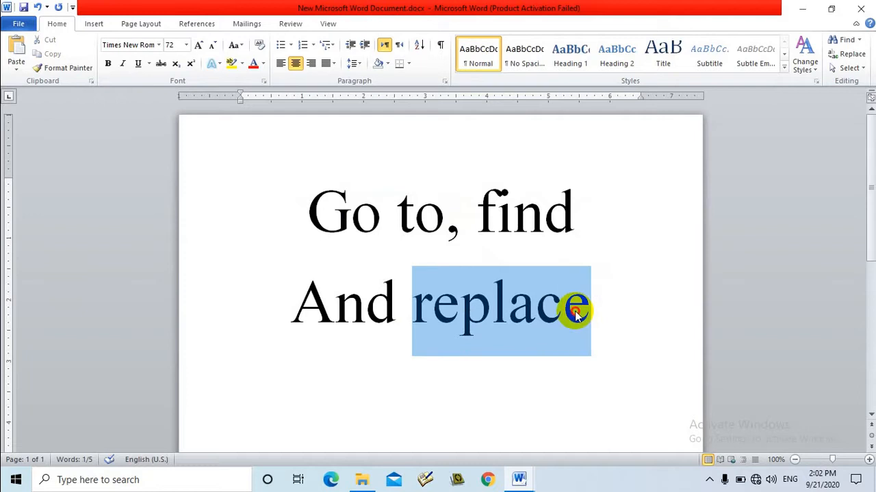
Step: Create a new blank document and fill it with sample paragraphs using the =rand function
left_click(510, 303)
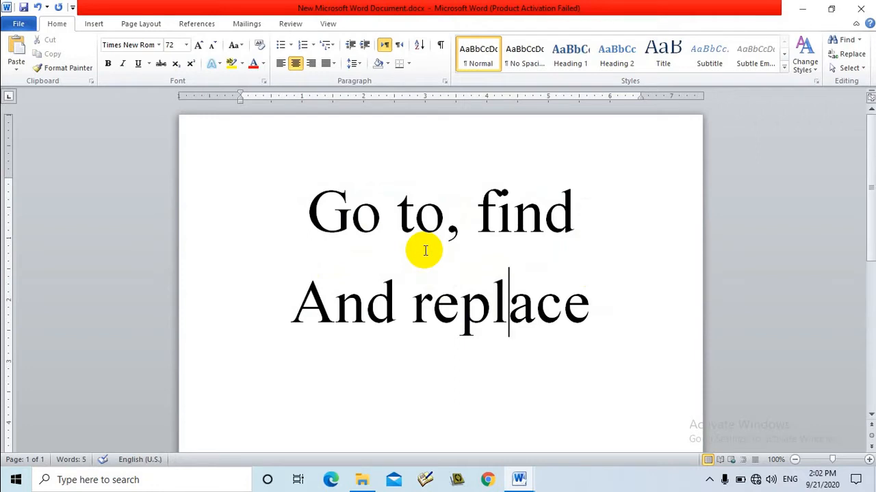
key("ctrl+n")
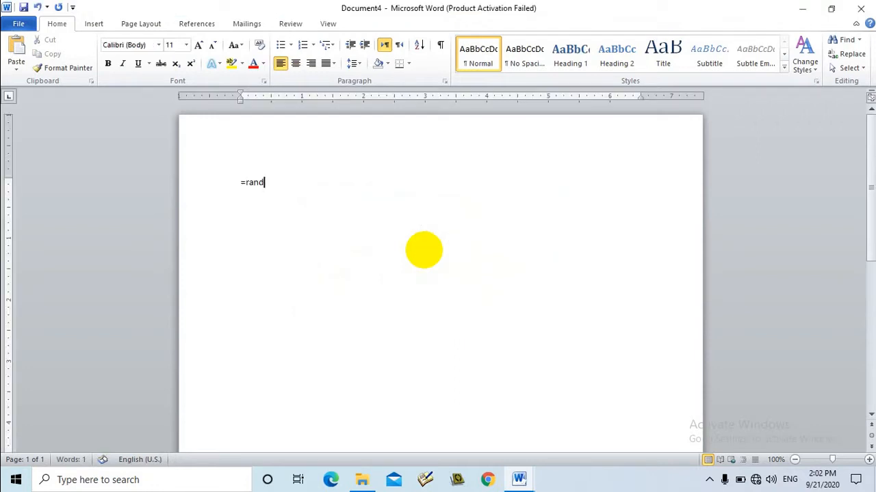
key("Return")
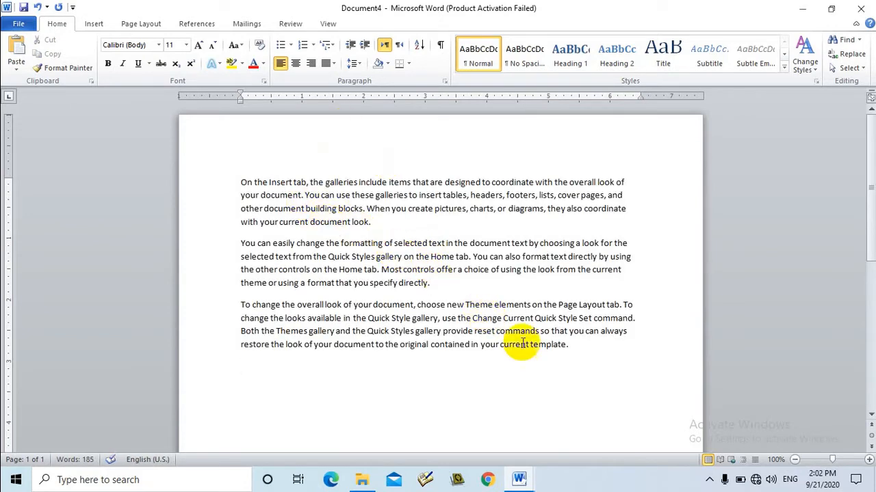
left_click_drag(580, 346, 205, 170)
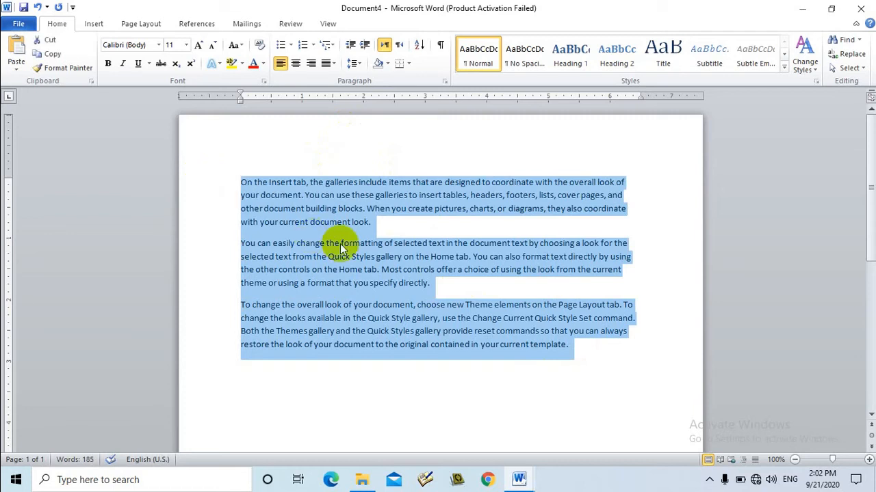
left_click(342, 241)
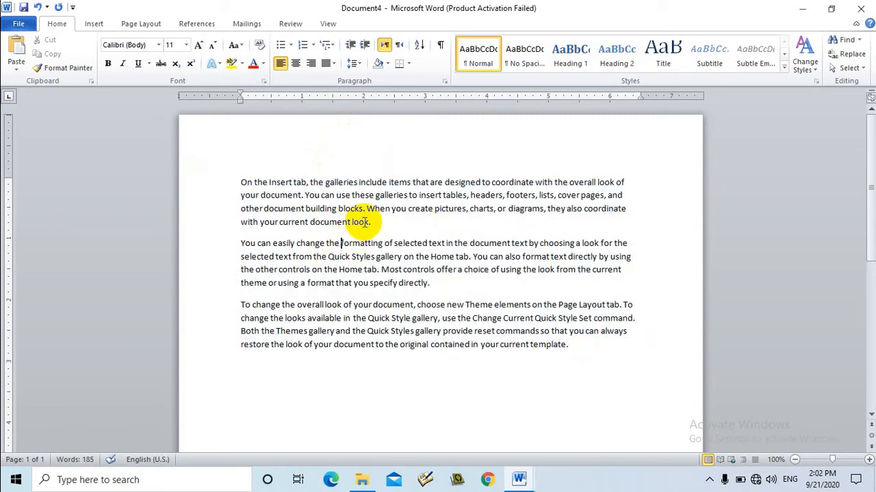
double_click(330, 223)
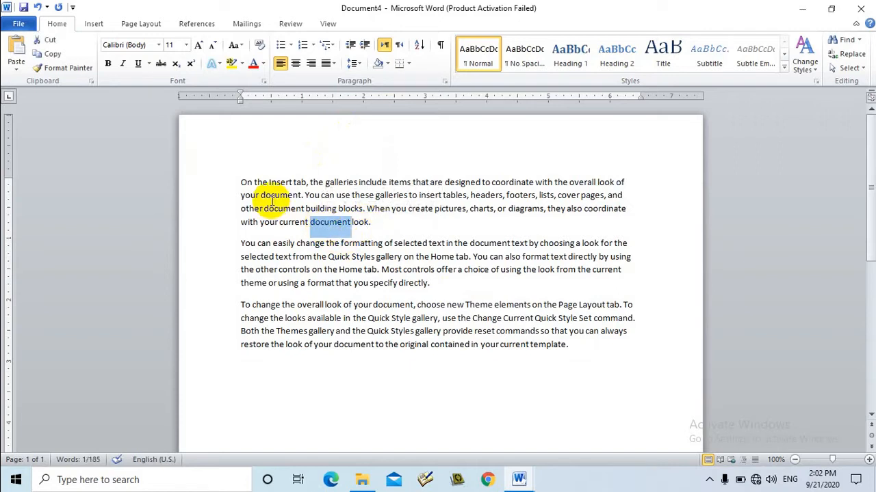
left_click(240, 182)
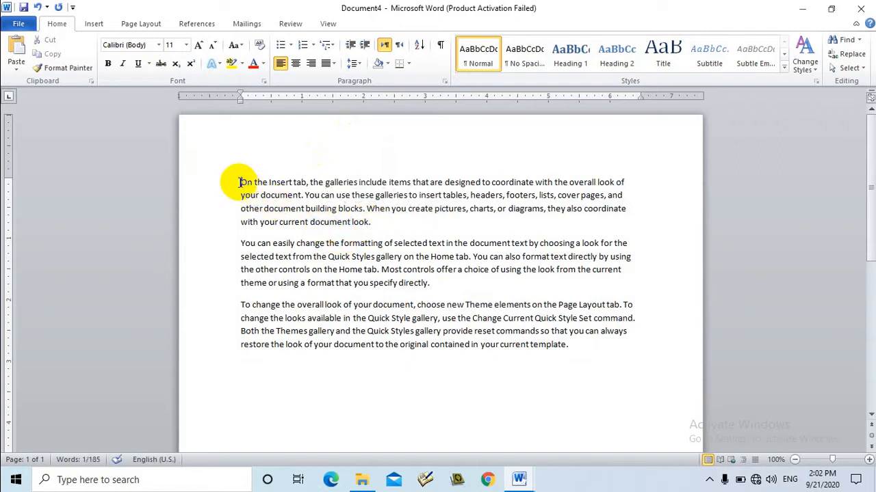
Step: Replace all the text with a long run of sample paragraphs generated by =rand(1000) and return to the first page
key("ctrl+a")
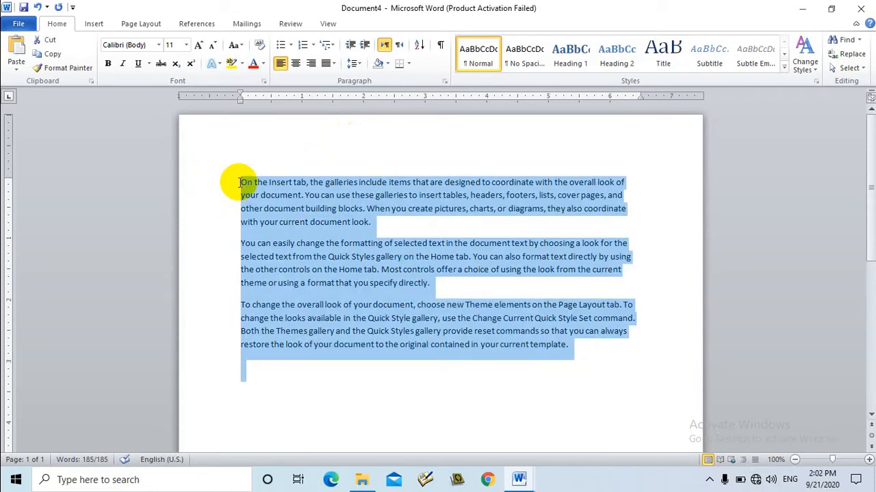
key("Delete")
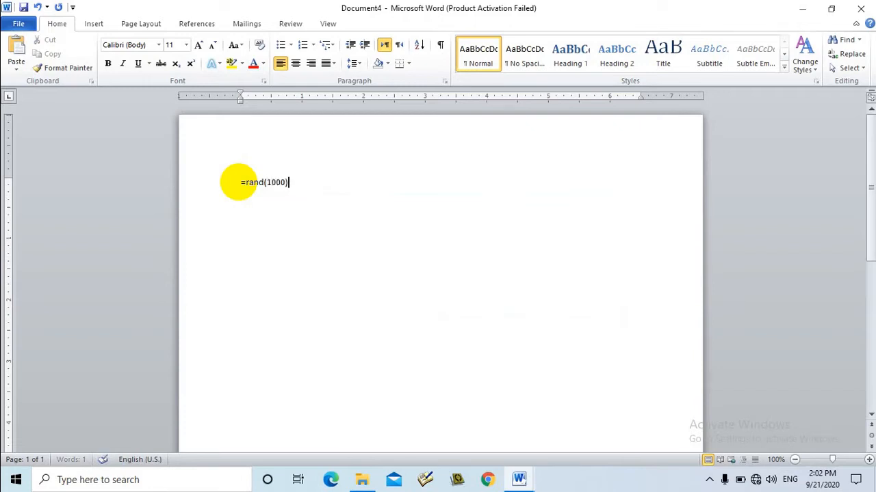
type("=rand(1000)")
key("Return")
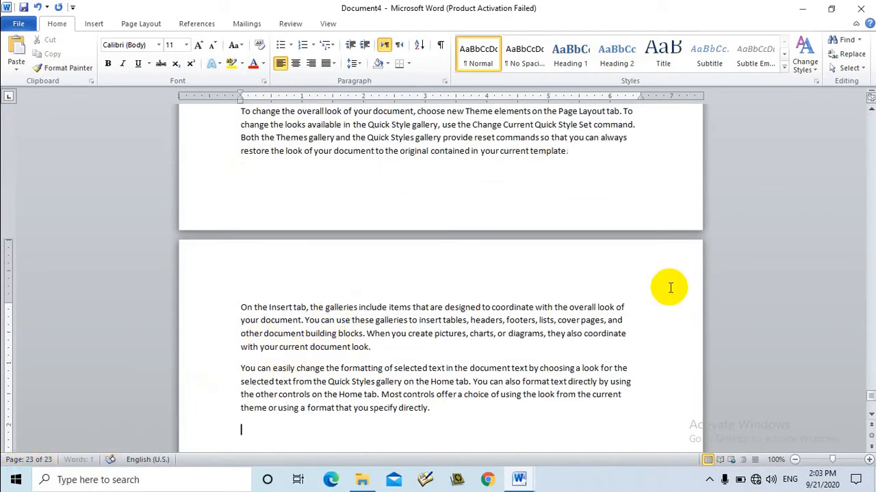
left_click_drag(872, 398, 869, 123)
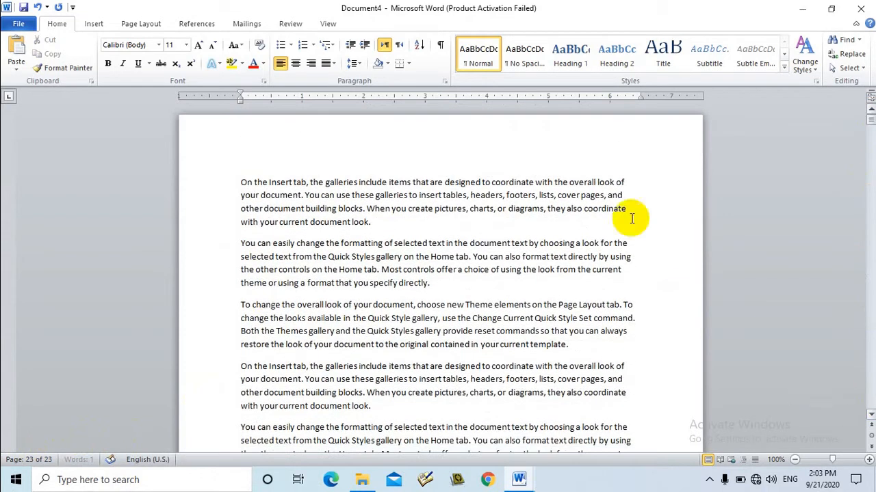
left_click(381, 279)
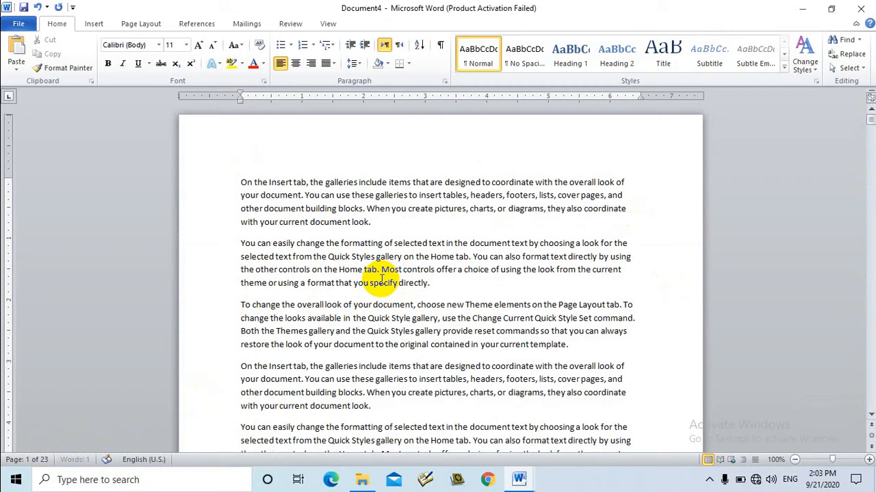
double_click(284, 209)
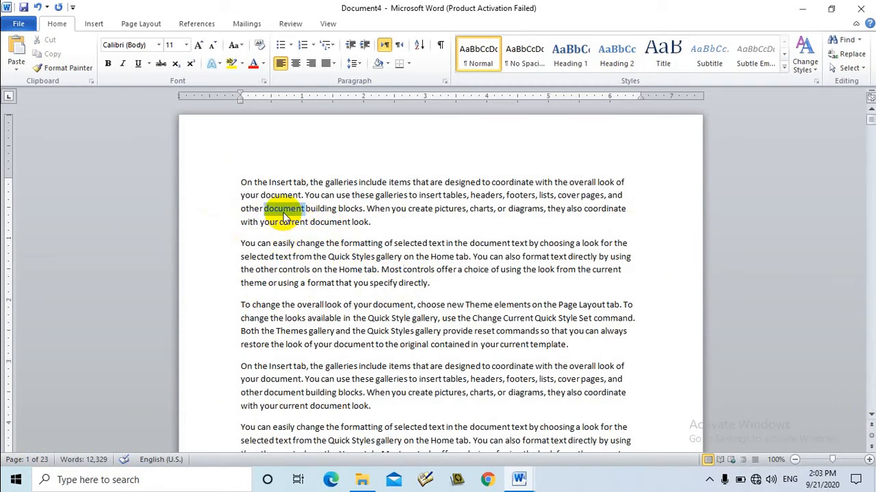
double_click(361, 406)
left_click(346, 270)
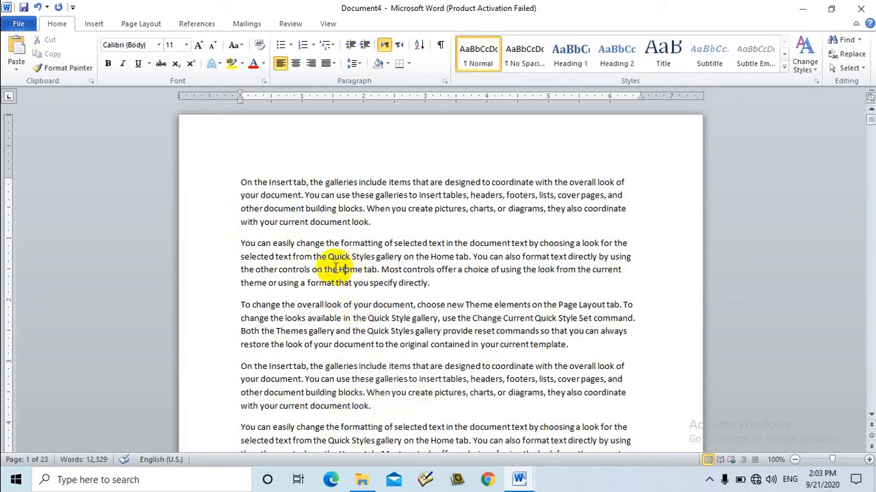
left_click(94, 24)
left_click(141, 24)
scroll(150, 26, "down", 1)
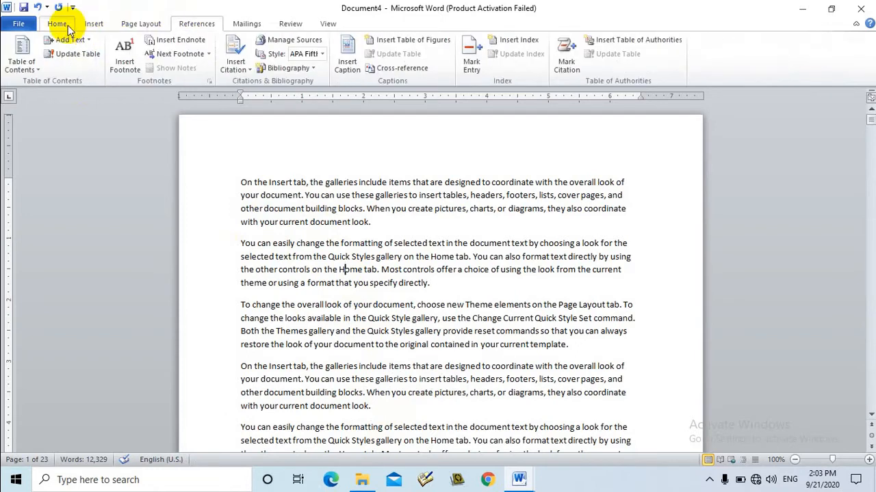
Step: Find the word "document" throughout the text and look through its highlighted occurrences
left_click(59, 25)
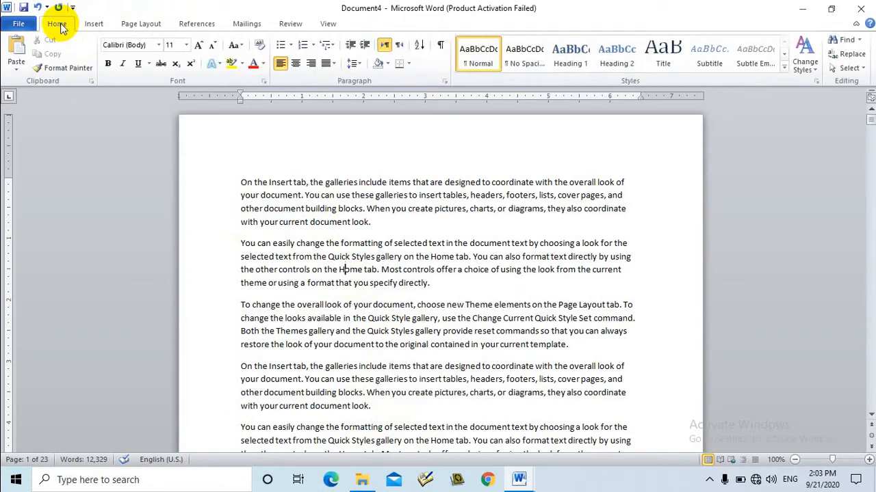
left_click(846, 43)
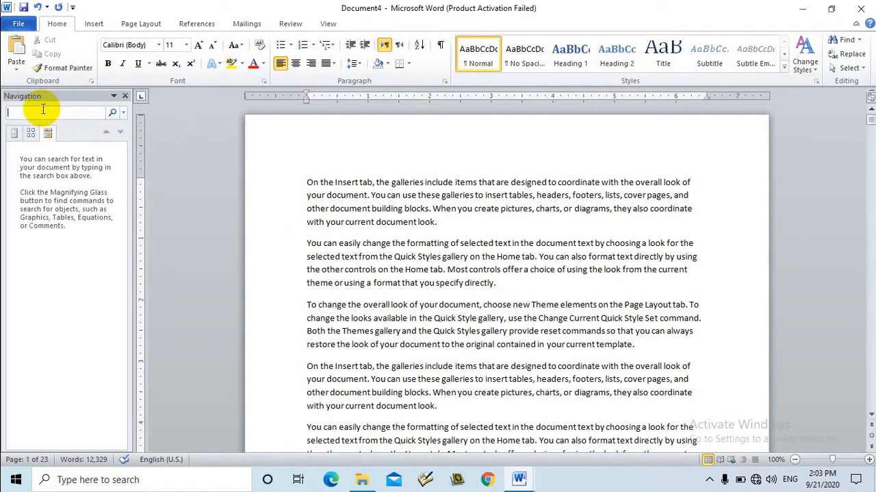
type("do")
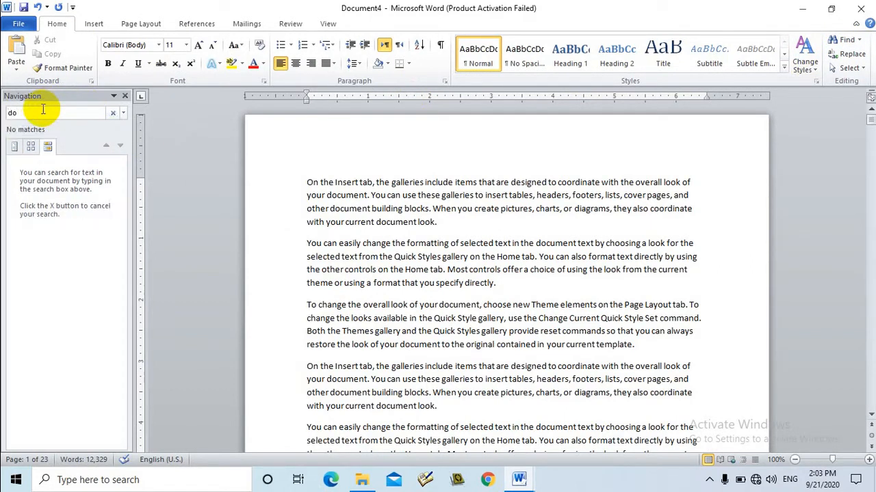
type("cument")
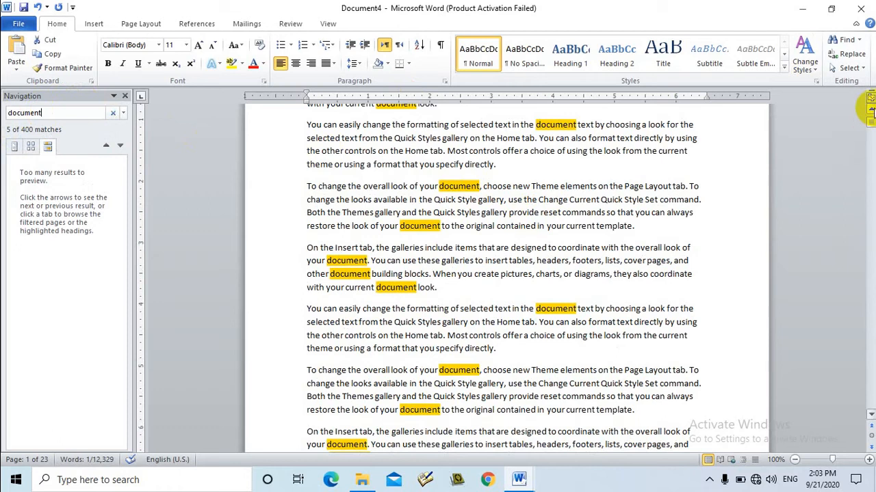
scroll(870, 109, "up", 5)
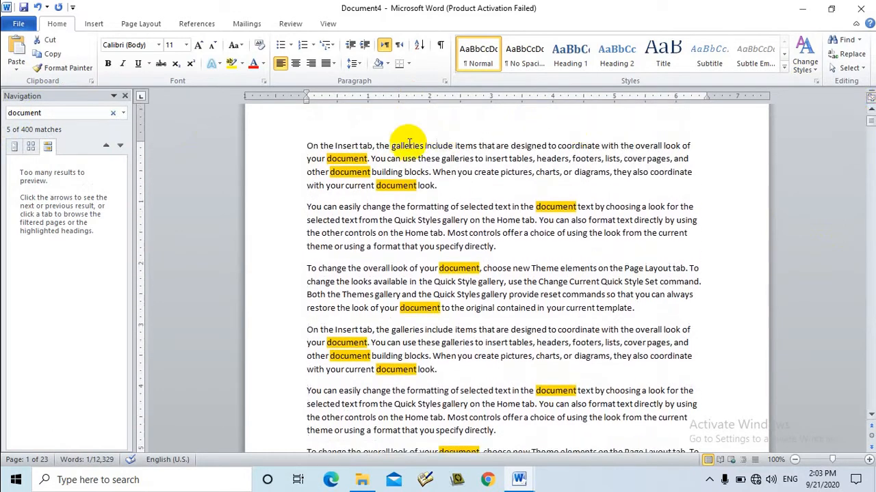
double_click(391, 184)
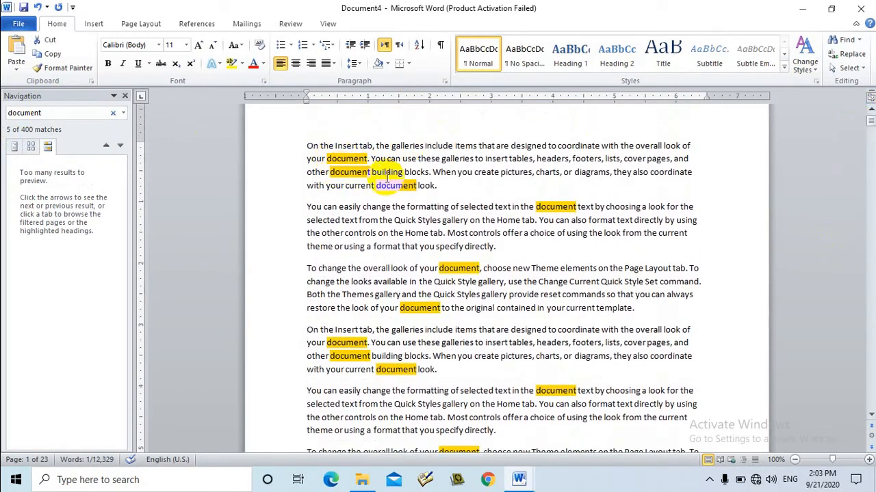
double_click(419, 310)
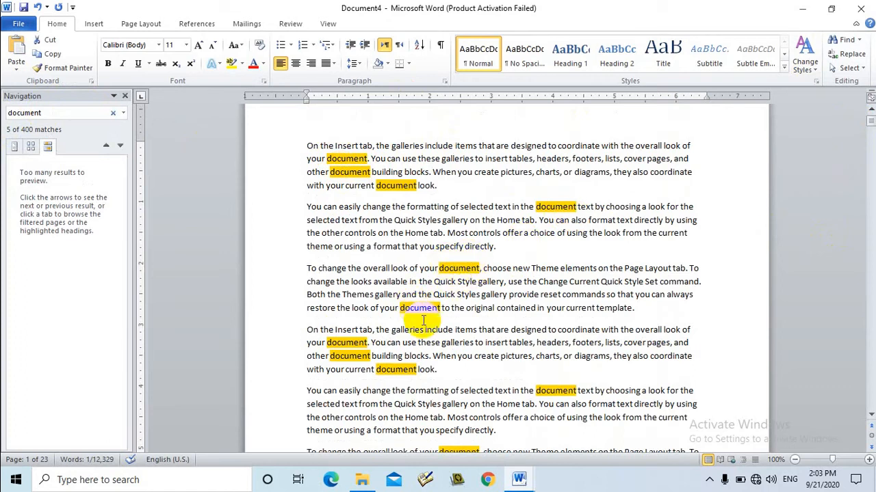
scroll(553, 307, "down", 15)
double_click(561, 306)
scroll(561, 306, "down", 5)
scroll(548, 313, "down", 16)
Step: Search the text for the word "look", followed by a search for "book"
left_click(30, 113)
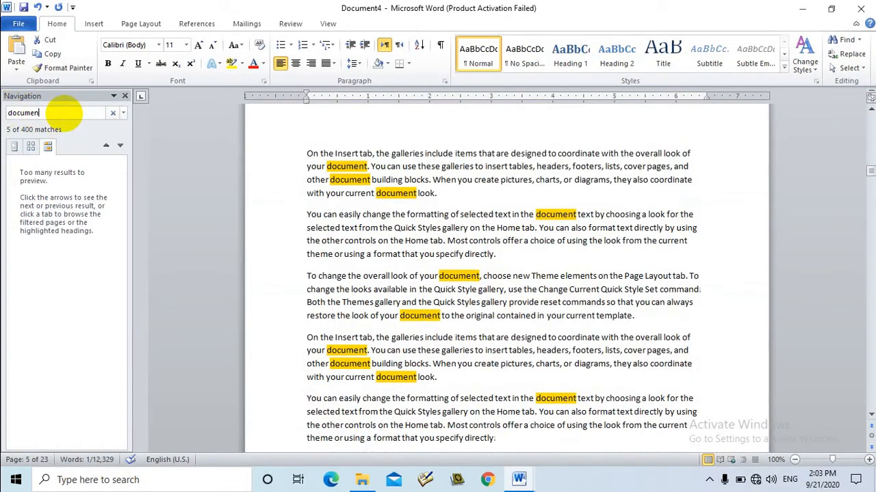
type("look")
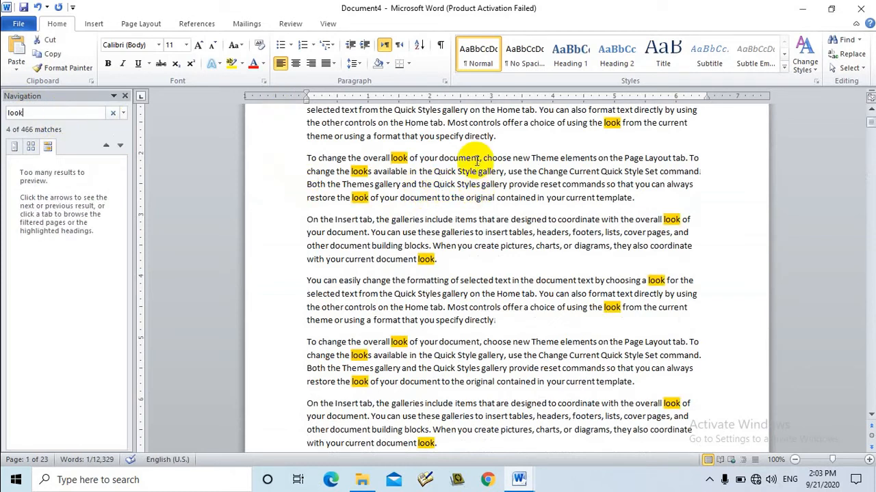
left_click(37, 114)
left_click_drag(37, 113, 3, 117)
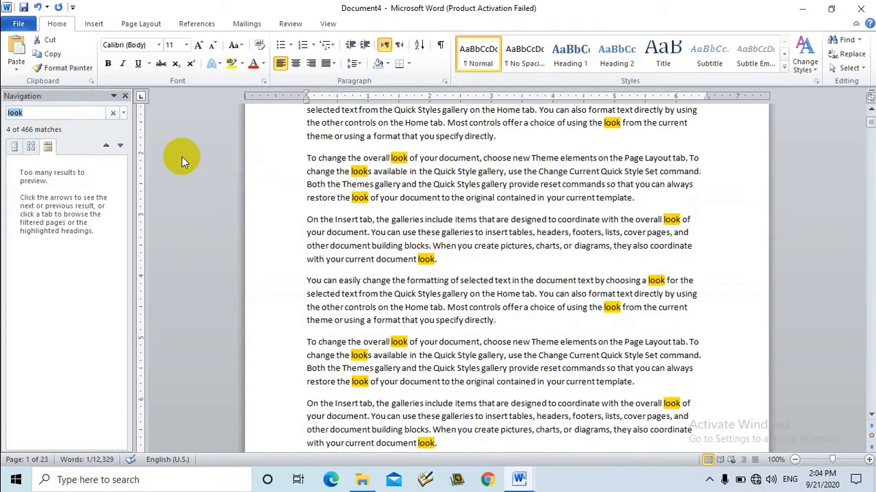
type("boo")
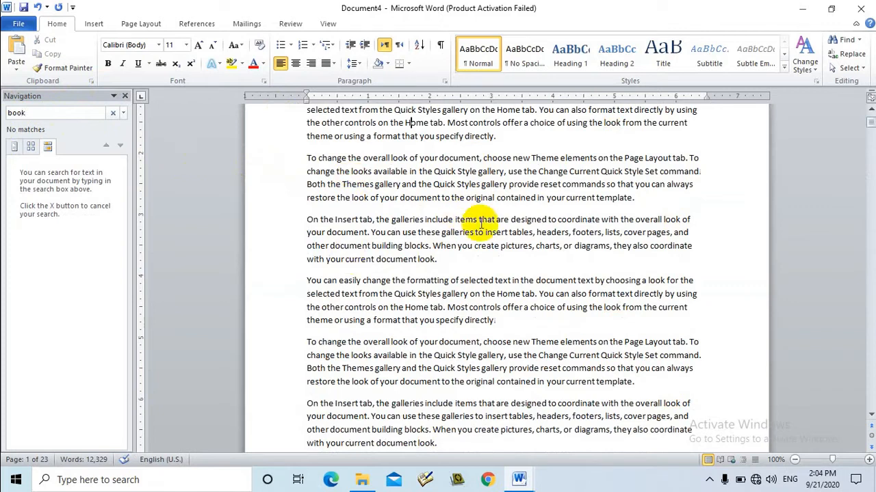
scroll(445, 199, "up", 4)
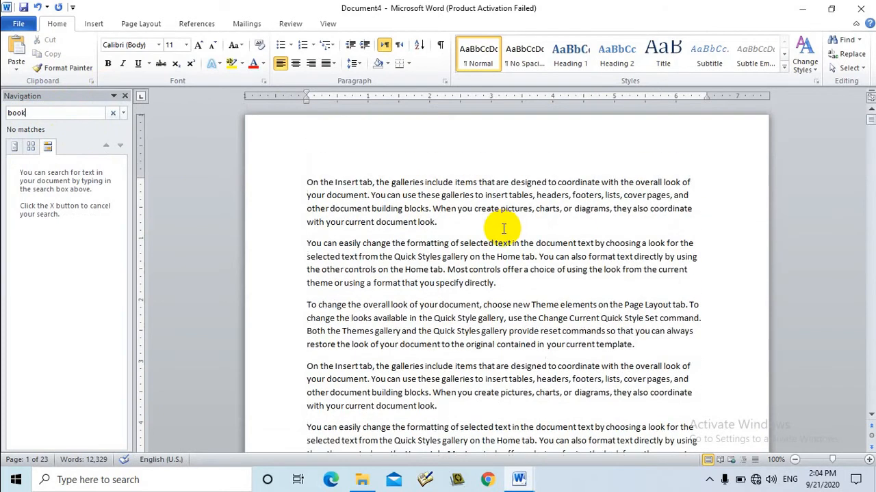
Step: Search the text for "on", look through its highlighted occurrences and close the search
left_click_drag(55, 111, 3, 100)
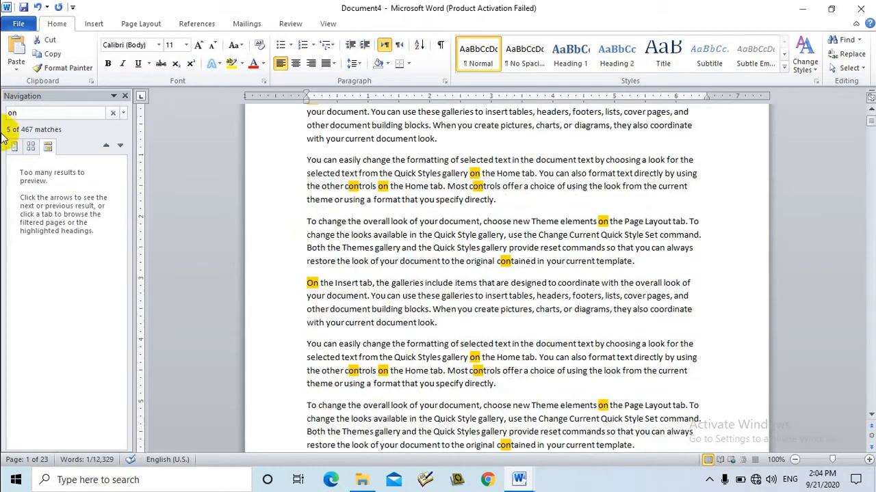
scroll(511, 279, "down", 15)
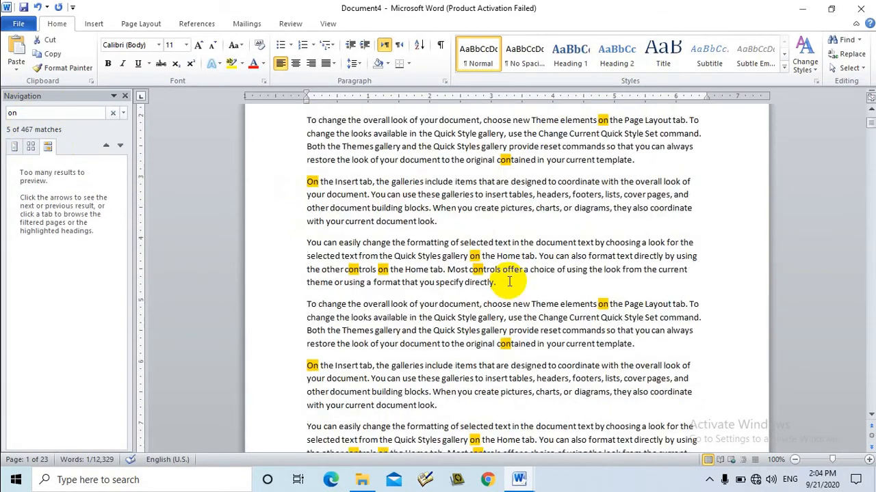
scroll(511, 279, "down", 15)
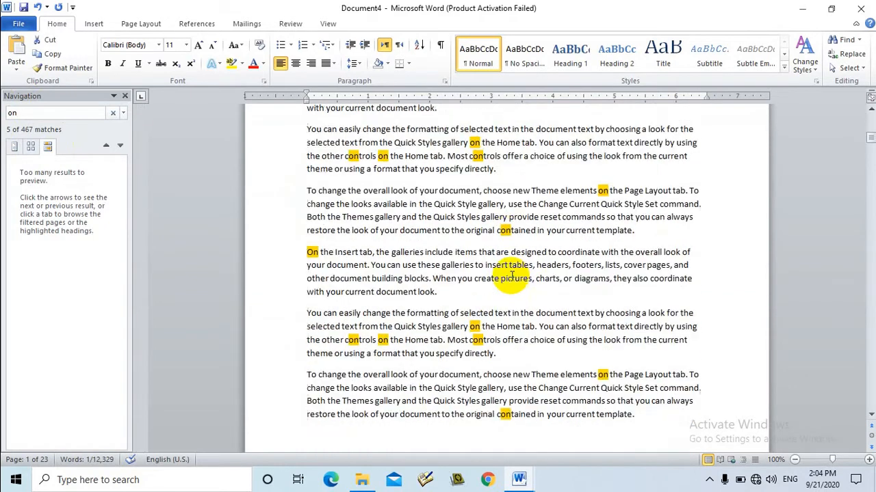
left_click(124, 96)
scroll(441, 253, "down", 5)
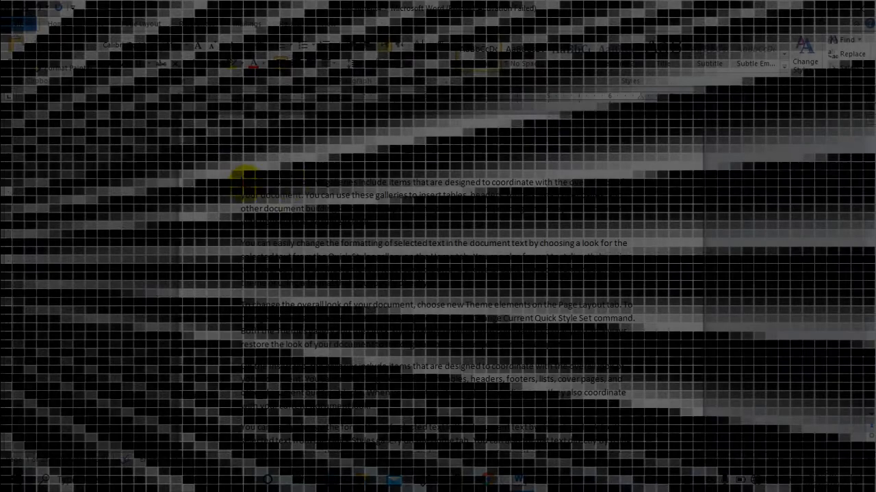
Step: Find the phrase "On the Insert tab" from the opening paragraph and look through its occurrences in the text
left_click_drag(241, 182, 304, 182)
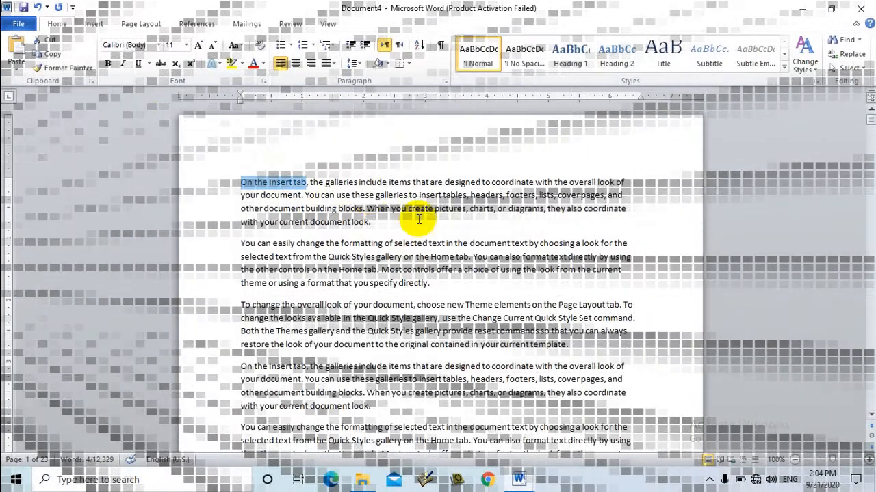
left_click(419, 219)
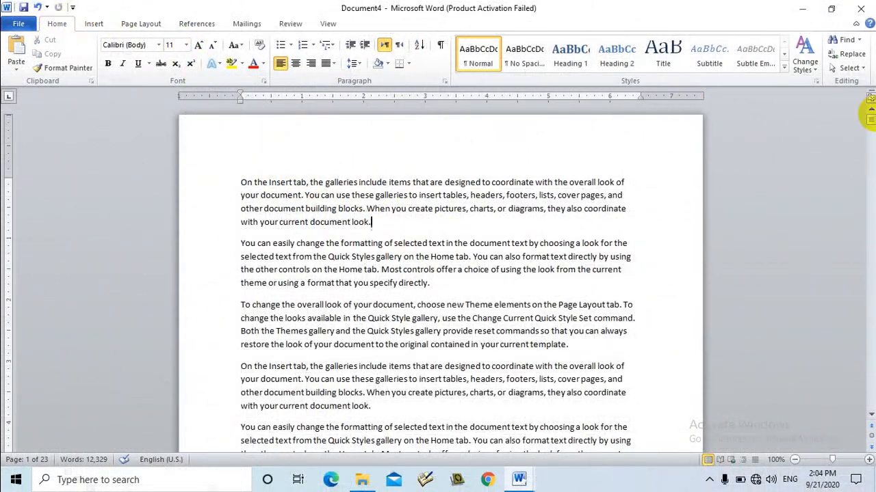
left_click(846, 39)
type("on")
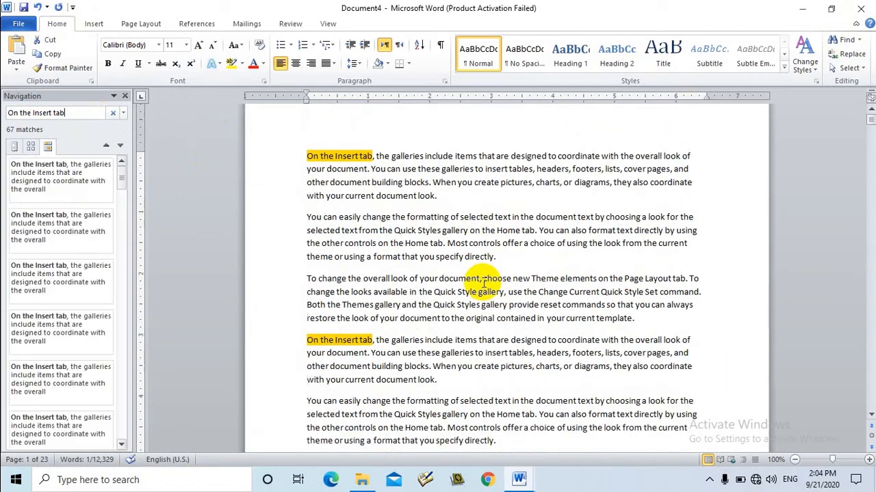
scroll(334, 346, "down", 2)
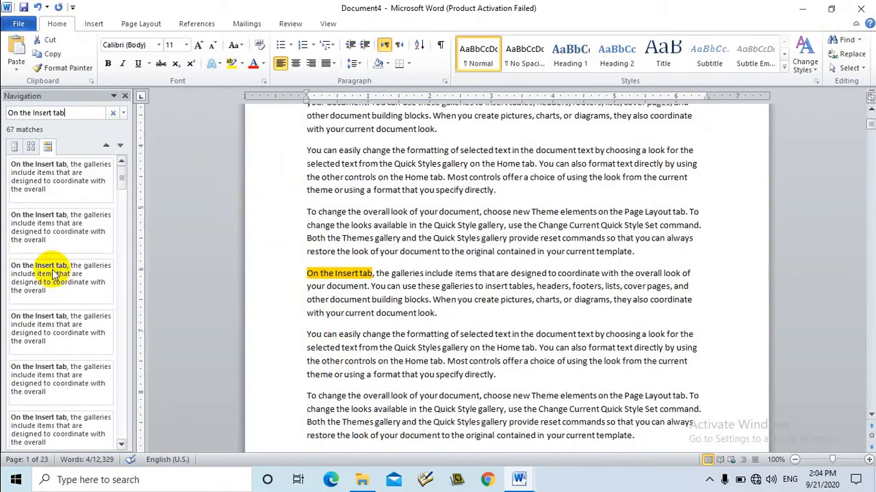
Step: Shorten the search phrase to "On", look at its highlighted occurrences and close the search
scroll(34, 205, "down", 1)
scroll(34, 214, "up", 2)
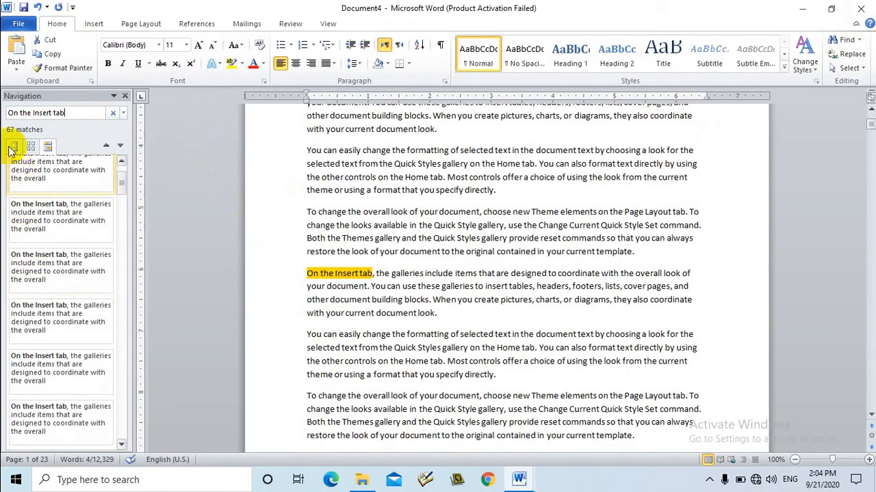
left_click(41, 133)
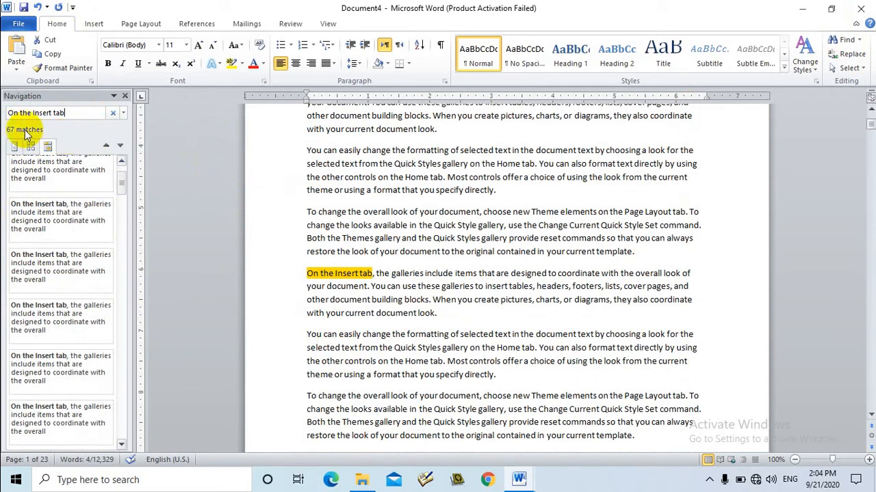
left_click_drag(63, 113, 18, 113)
key("BackSpace")
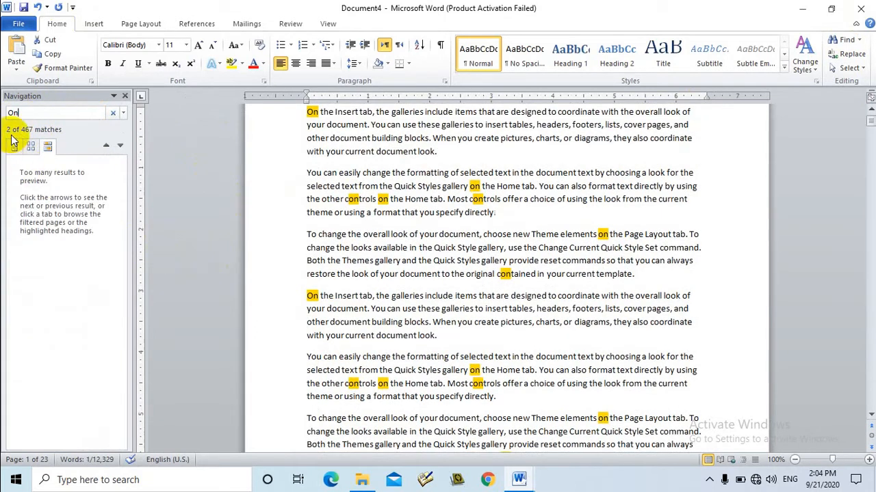
scroll(533, 275, "up", 2)
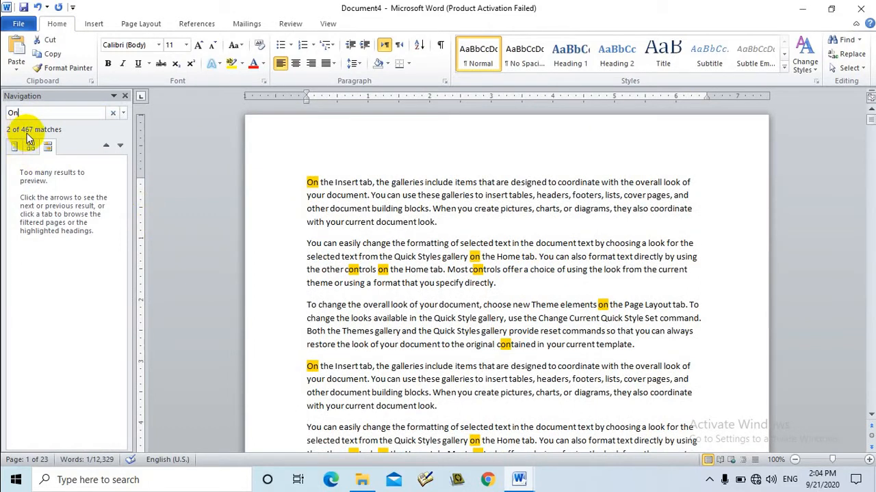
left_click(395, 222)
left_click(124, 96)
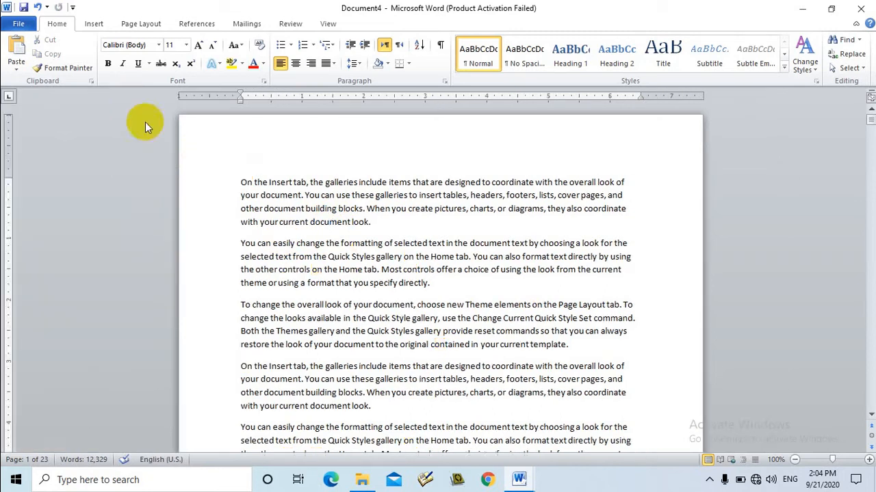
Step: Search for the word "document" taken from the opening paragraph, look at its highlighted occurrences and close the search
double_click(325, 221)
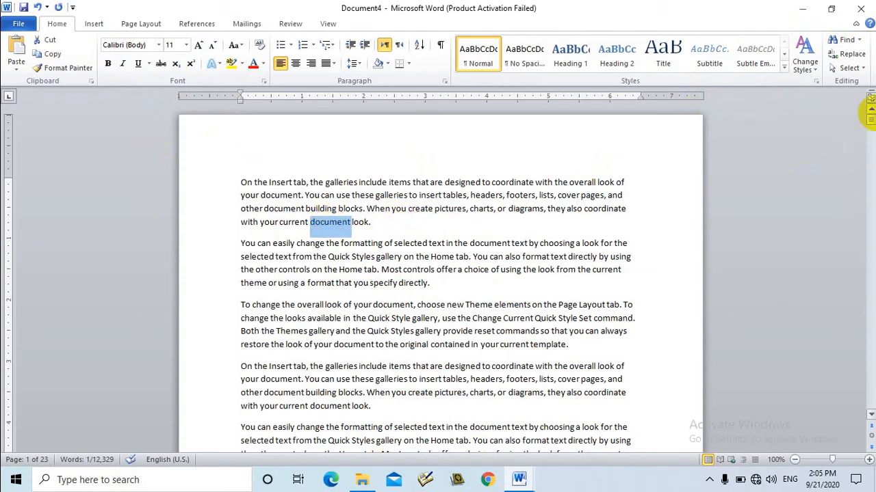
left_click(843, 40)
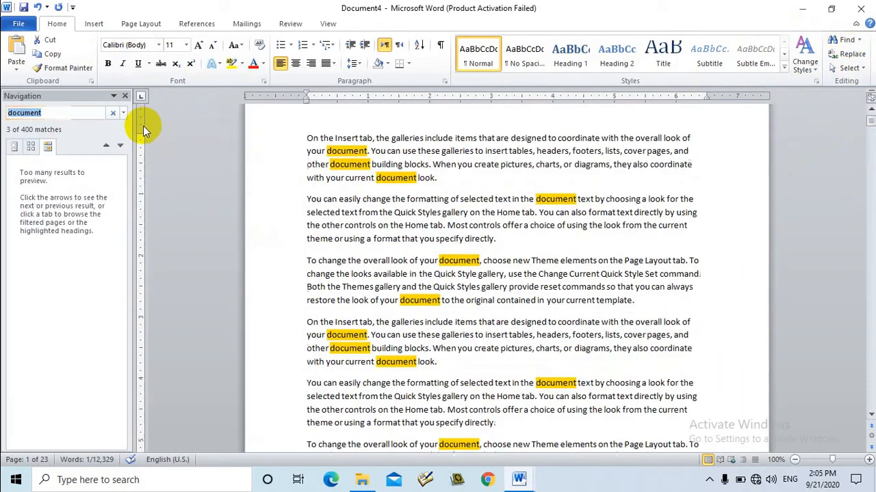
left_click_drag(371, 204, 379, 212)
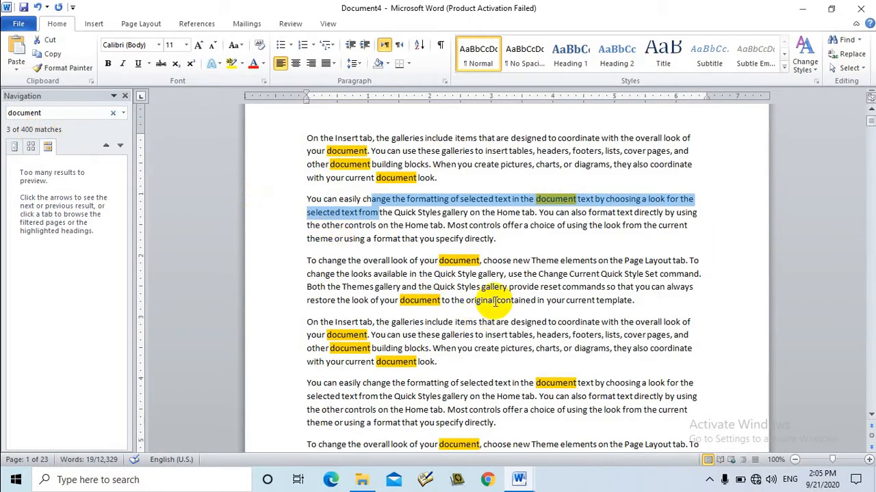
left_click(477, 263)
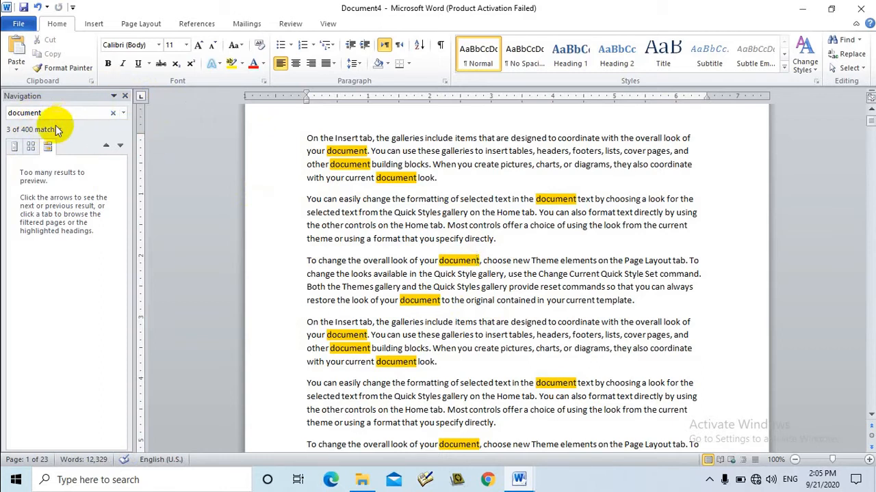
triple_click(347, 151)
left_click(344, 164)
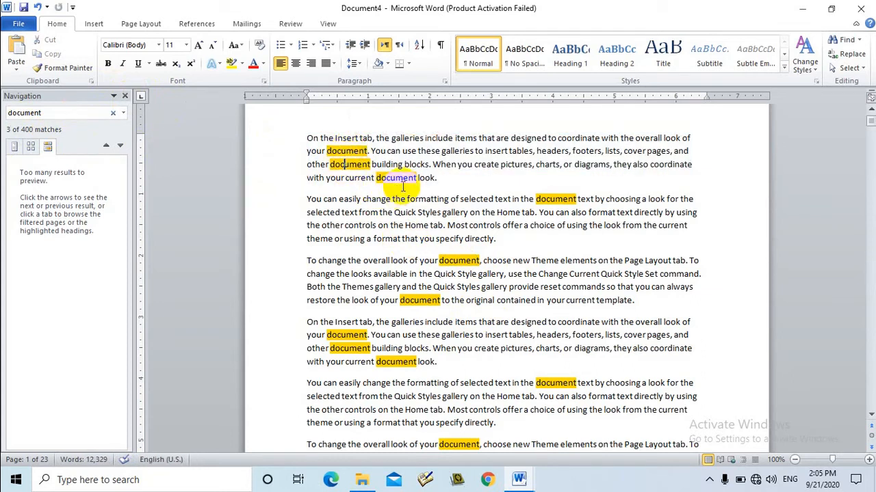
left_click(125, 96)
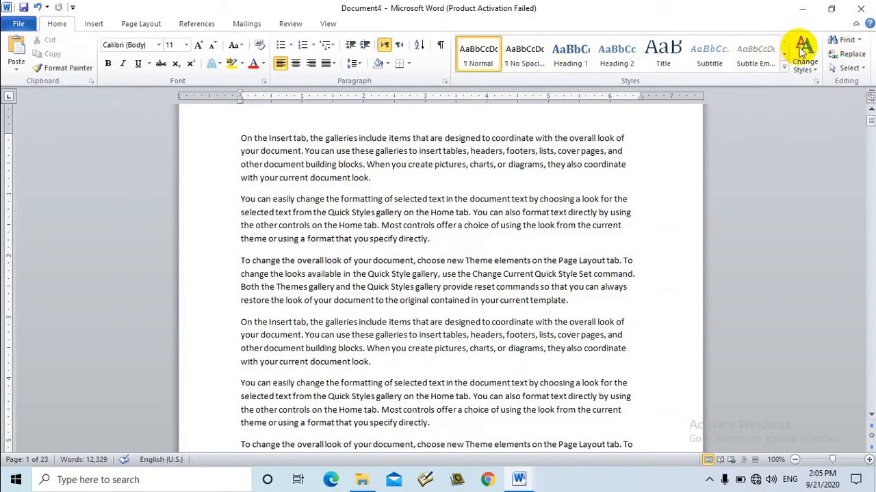
Step: Replace every occurrence of "document" with "book" throughout the text and close the Replace dialog
left_click(850, 54)
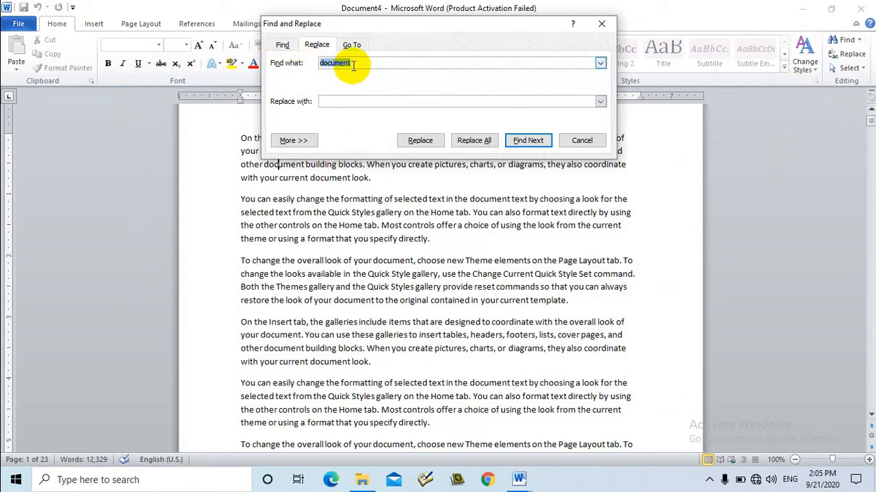
left_click(333, 101)
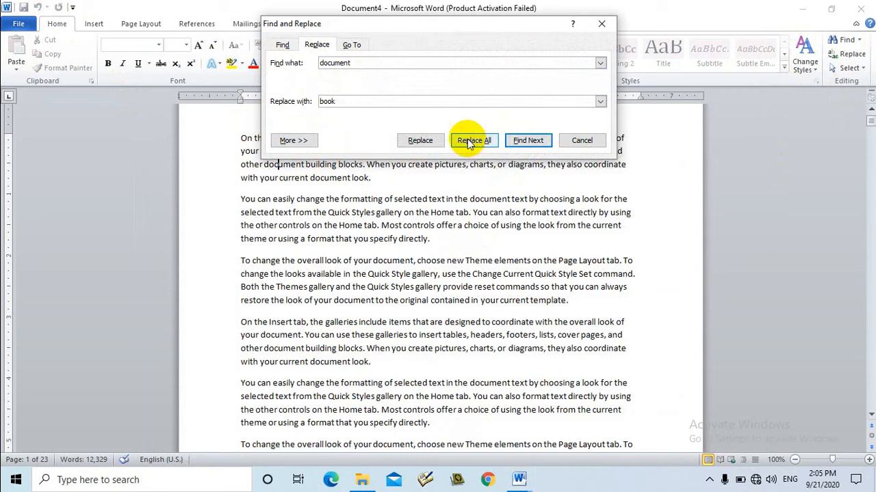
left_click(337, 64)
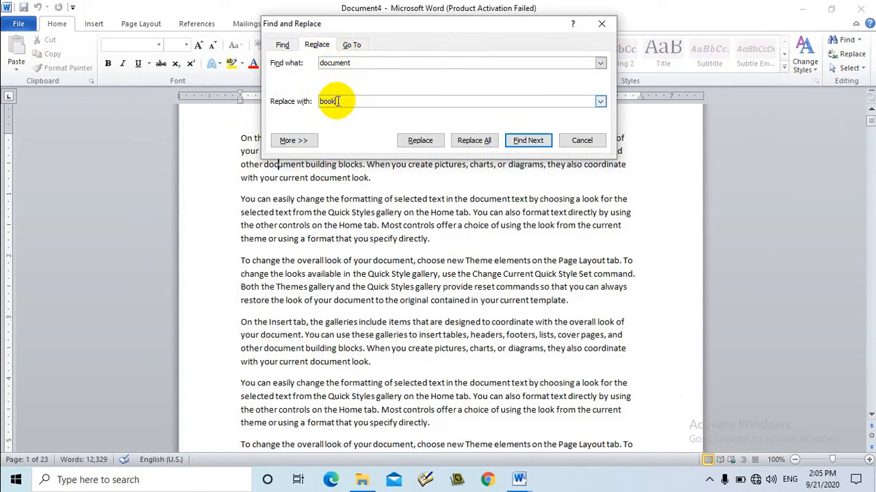
left_click(482, 144)
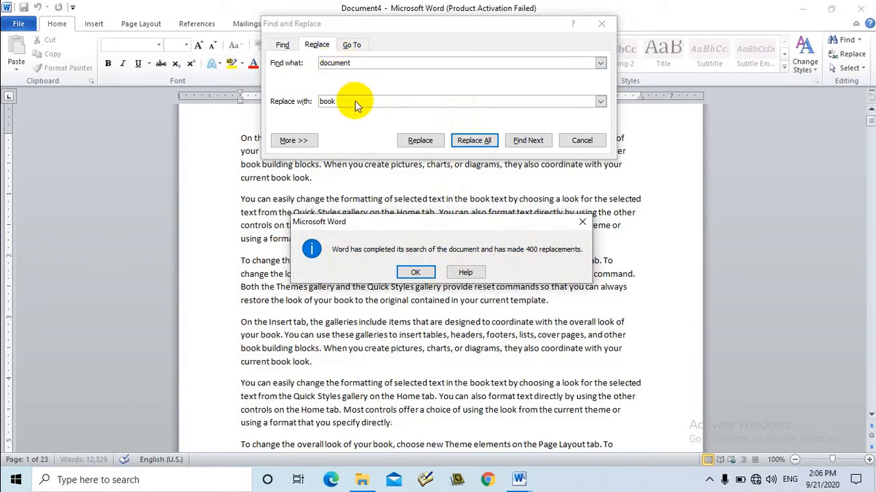
left_click(415, 274)
left_click(601, 23)
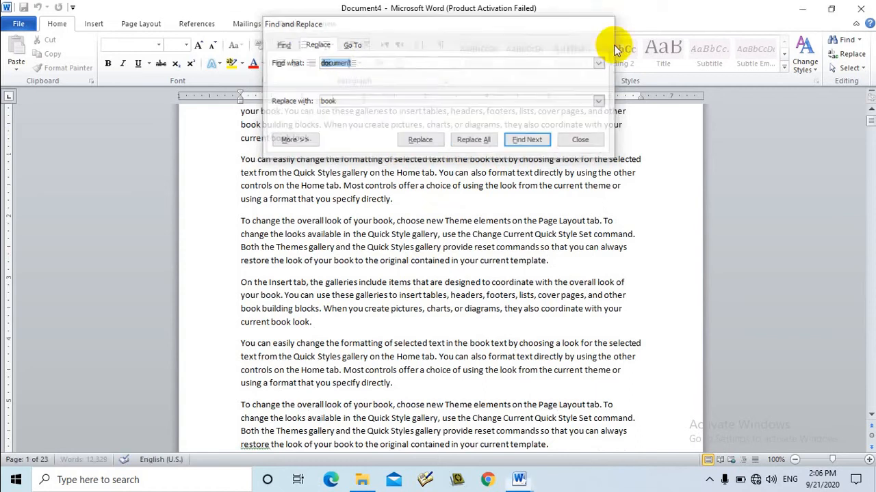
Step: Check the replacement by searching for "document" and for "book", and close the search
left_click(842, 39)
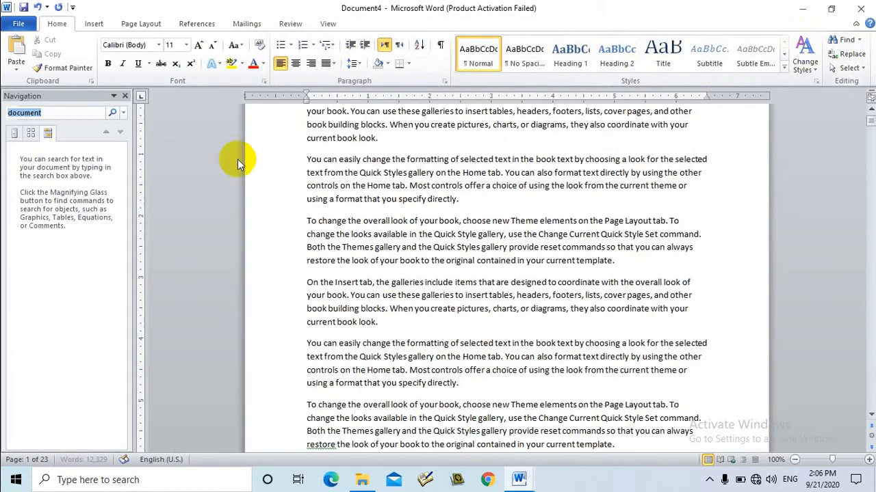
left_click(60, 114)
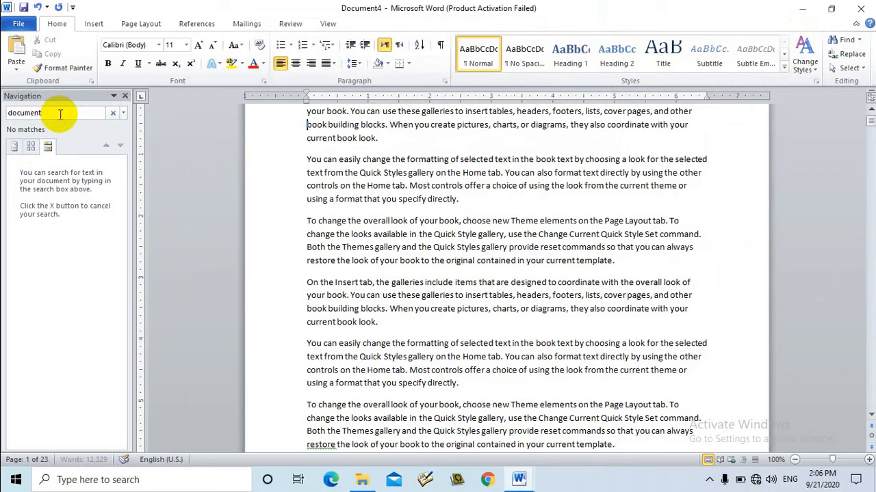
left_click_drag(65, 112, 3, 118)
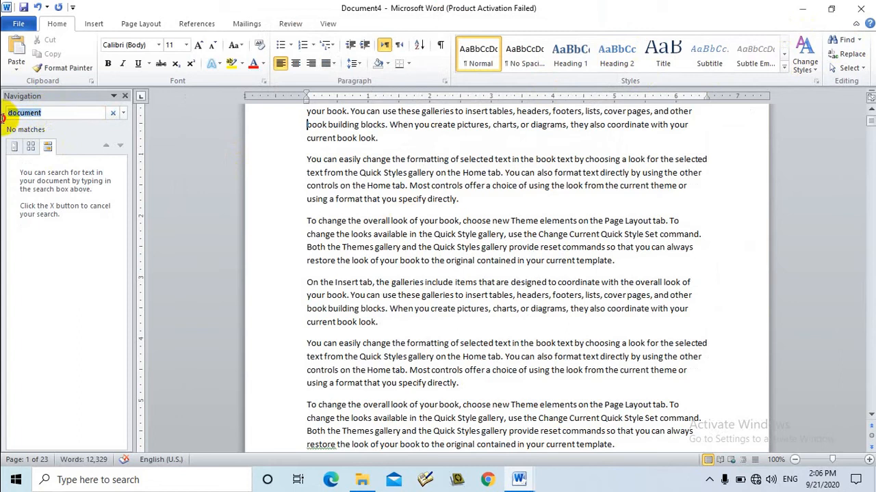
type("book")
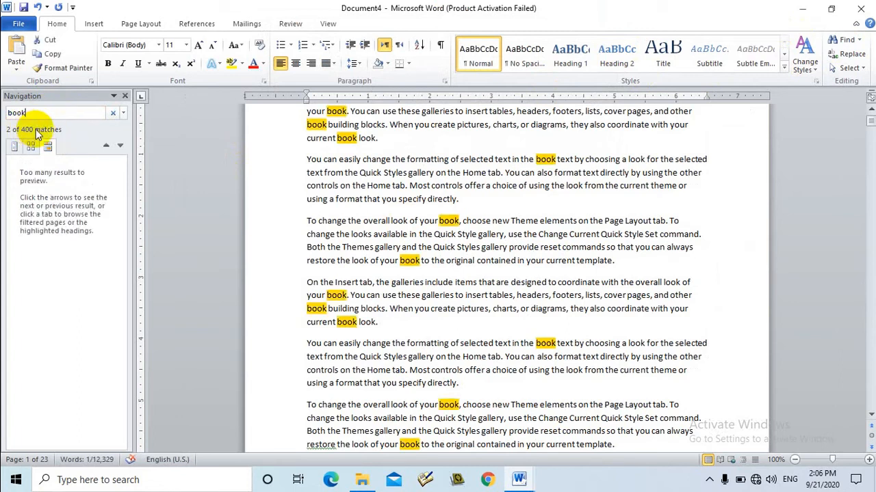
left_click(125, 97)
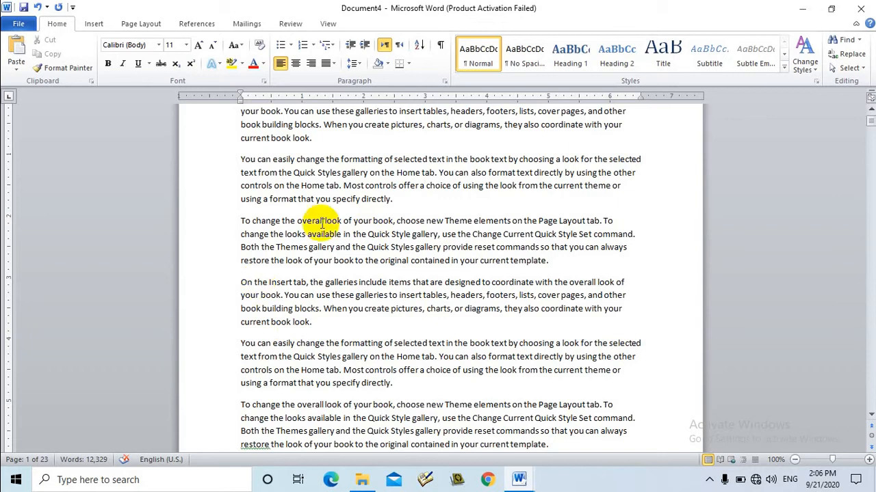
Step: Look through the first pages of the text and return the cursor to the end of the opening paragraph
scroll(464, 272, "up", 6)
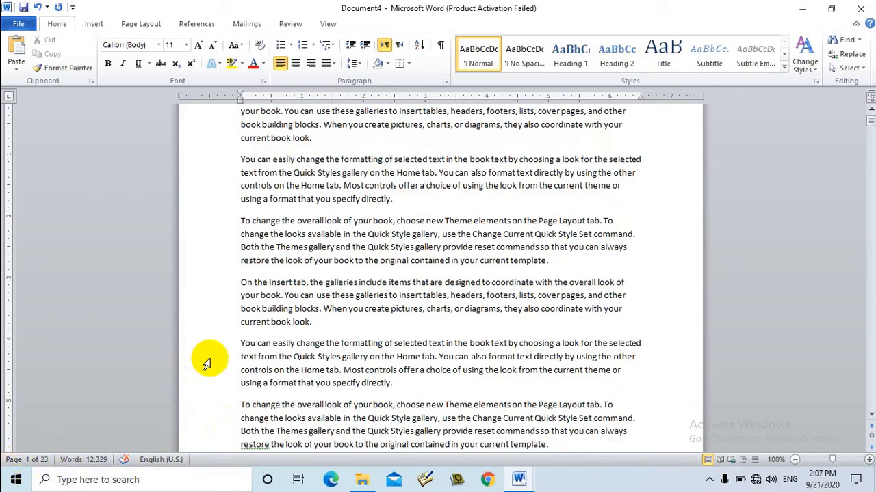
scroll(458, 311, "down", 10)
scroll(449, 331, "down", 10)
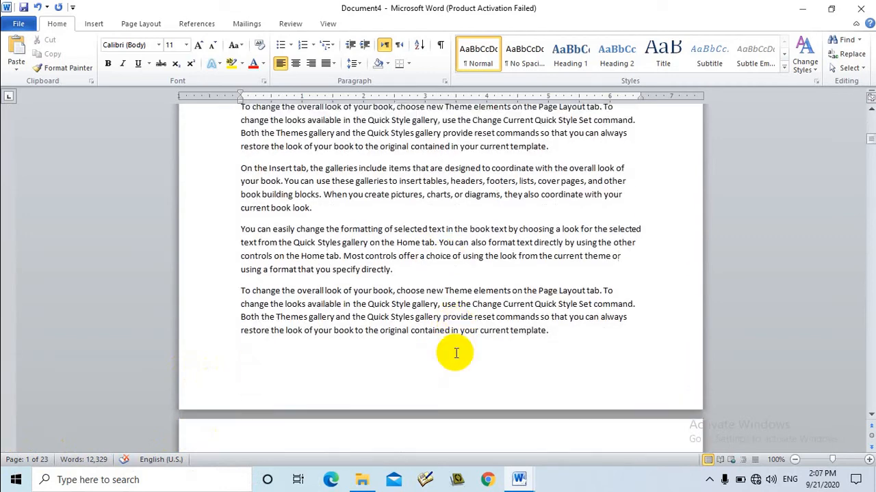
left_click(470, 373)
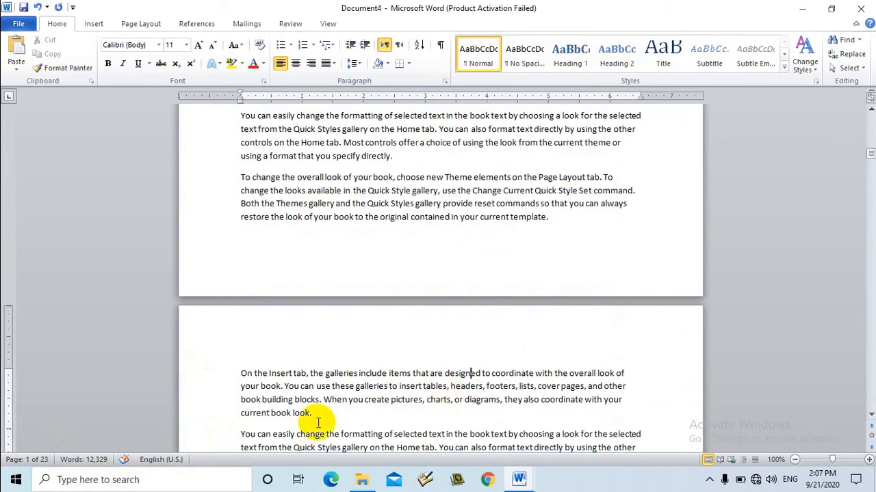
scroll(437, 383, "down", 10)
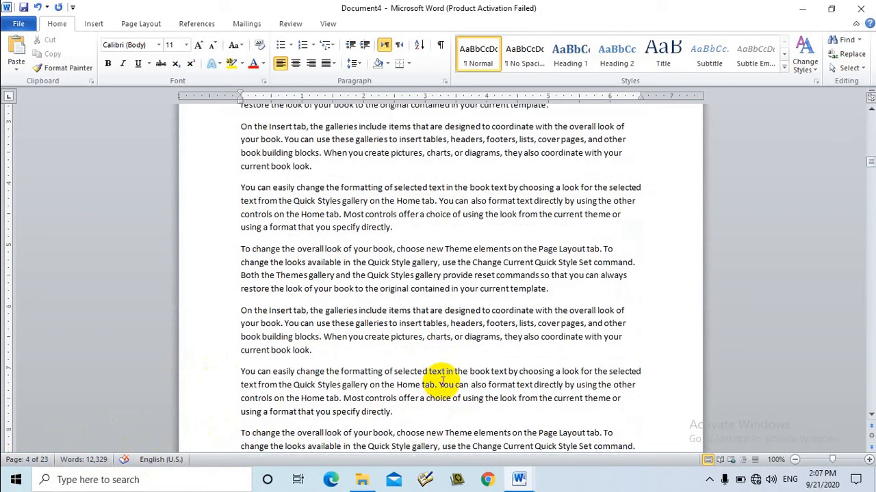
scroll(442, 377, "up", 10)
left_click_drag(870, 153, 808, 121)
left_click(358, 231)
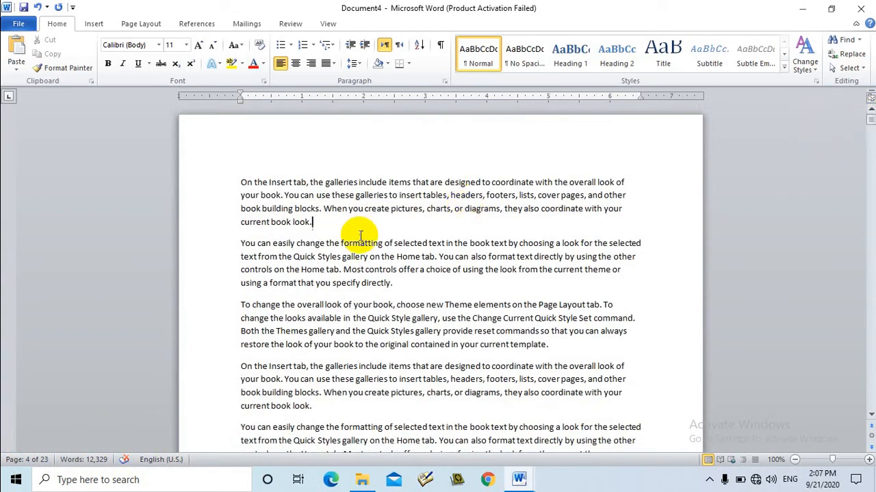
Step: Open Go To and look through its Section, Line, Bookmark, Comment and Footnote targets
left_click(857, 39)
left_click(245, 262)
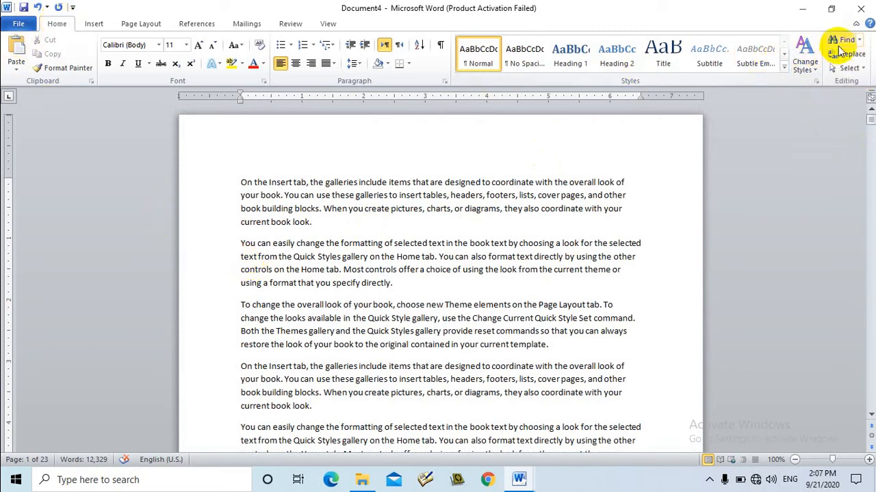
left_click(858, 40)
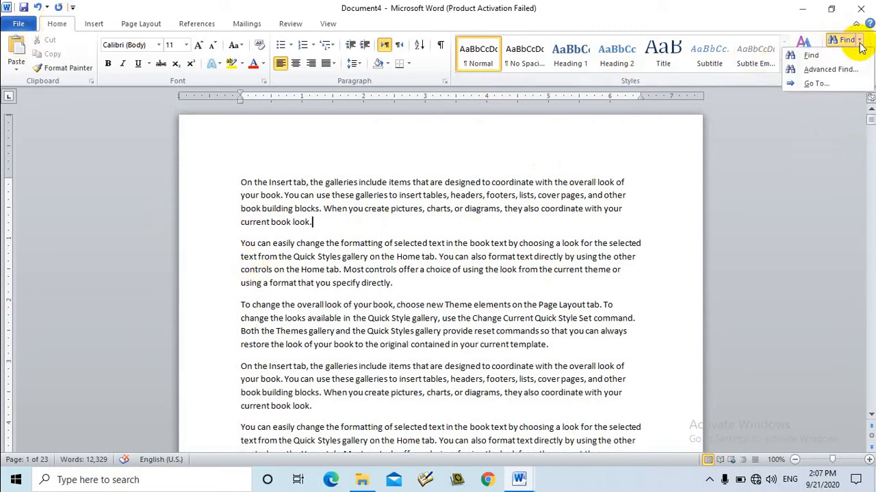
left_click(821, 85)
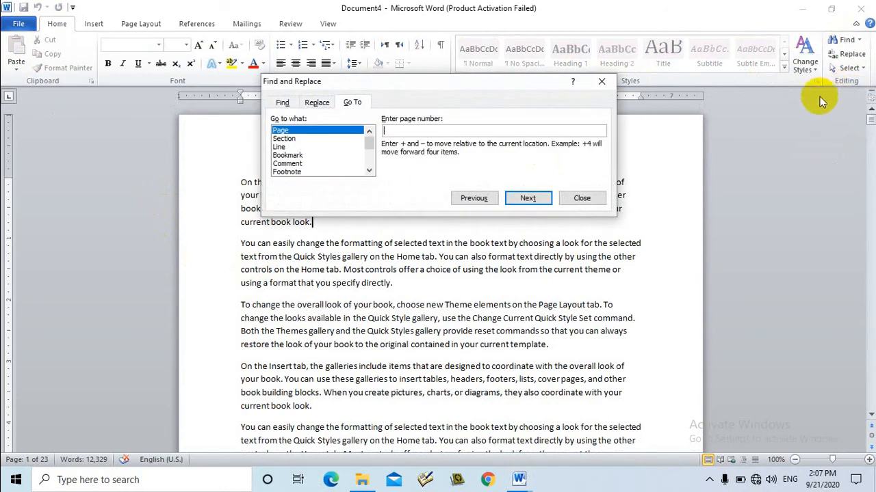
left_click(294, 139)
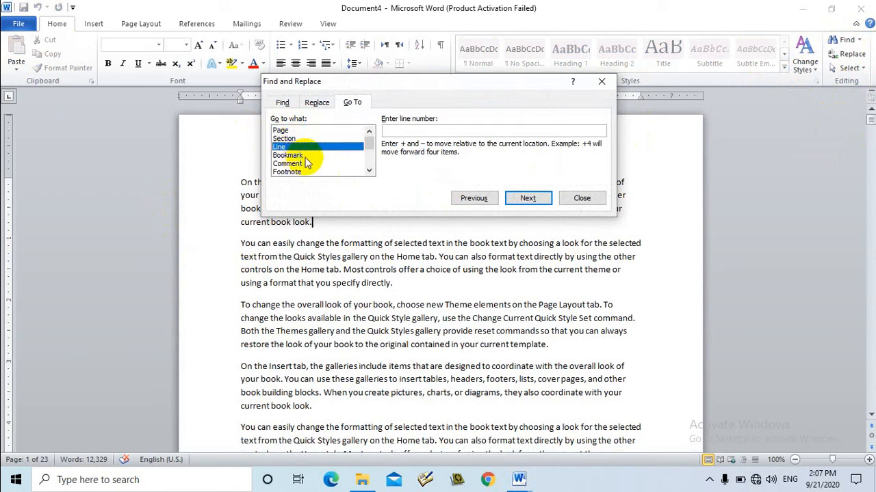
left_click(302, 156)
left_click(305, 164)
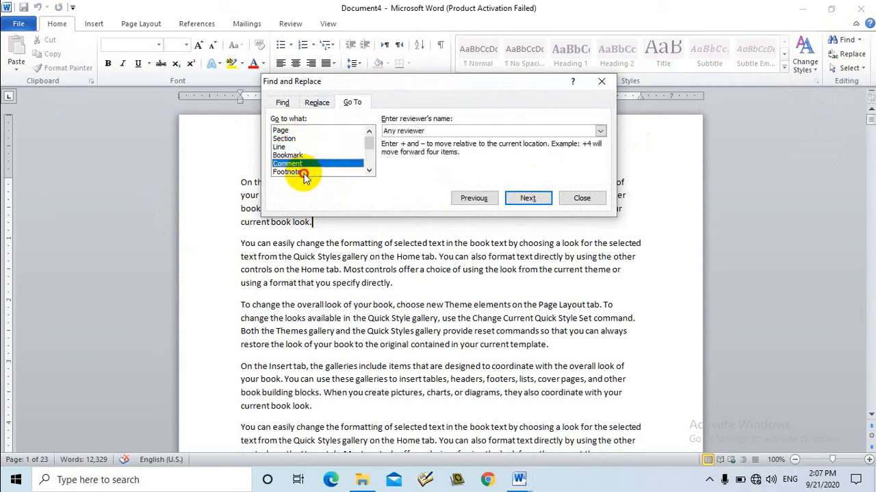
left_click(305, 173)
Step: Choose Page as the Go To target and go to page 10
left_click(291, 131)
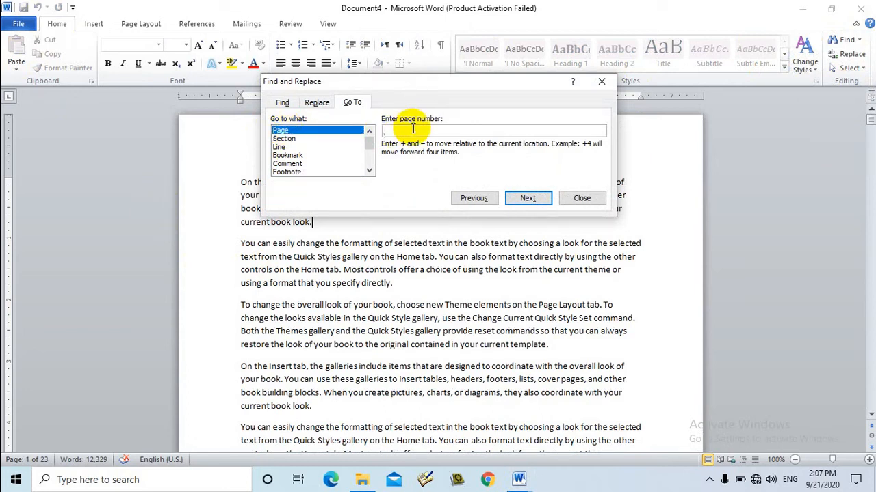
type("10")
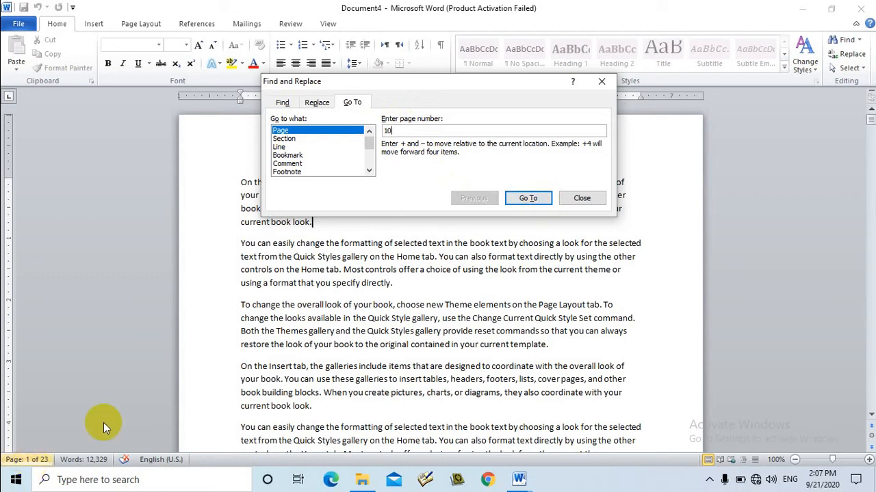
left_click(528, 199)
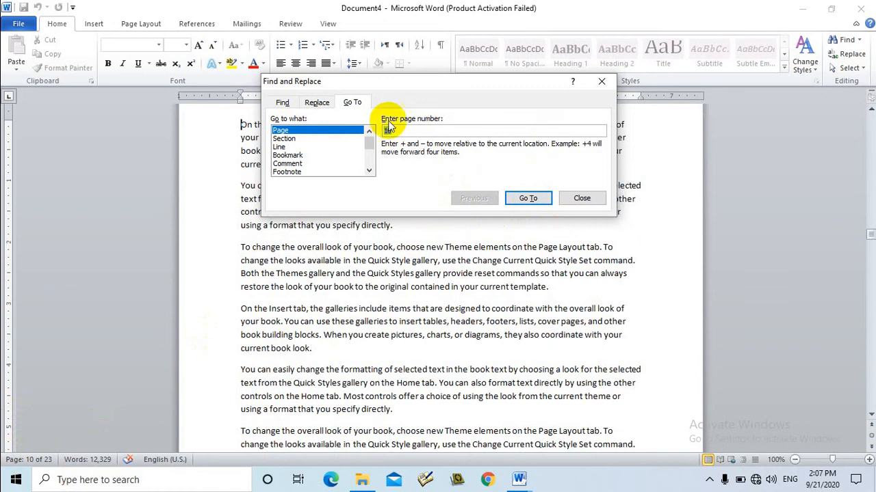
Step: Go to page 1 and from there to page 4 of the document, and close Go To
type("1")
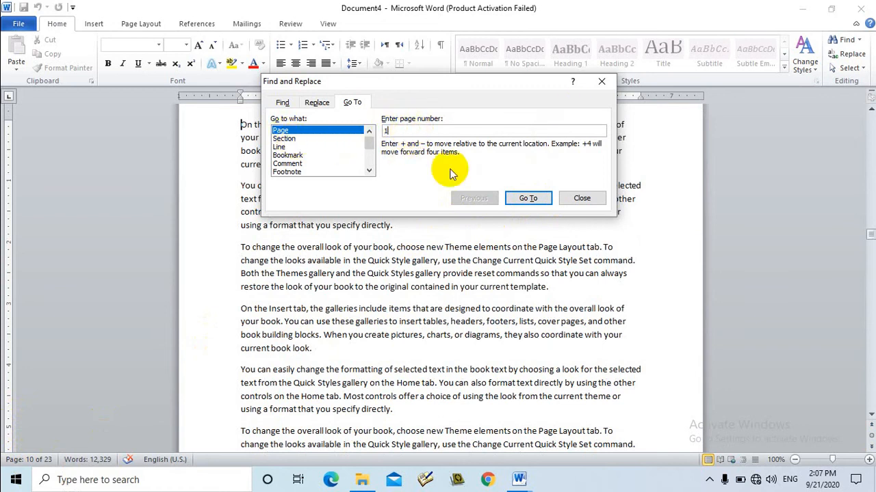
left_click(528, 198)
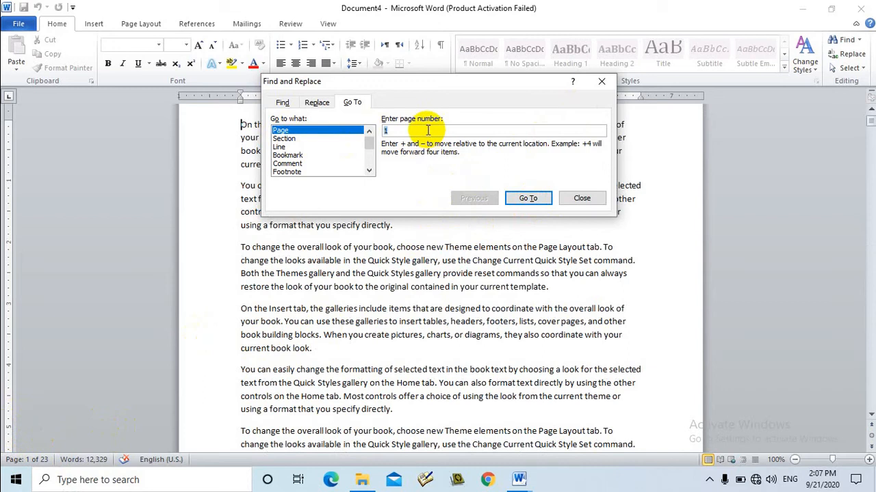
left_click(528, 196)
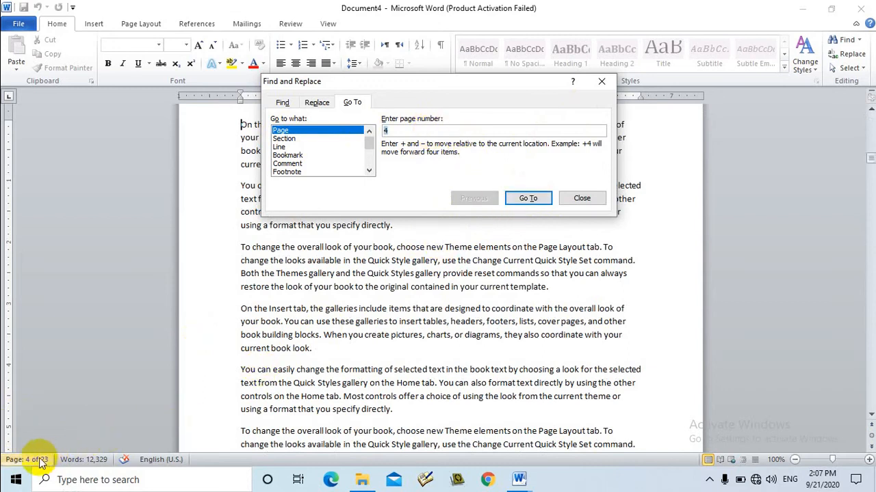
left_click(601, 81)
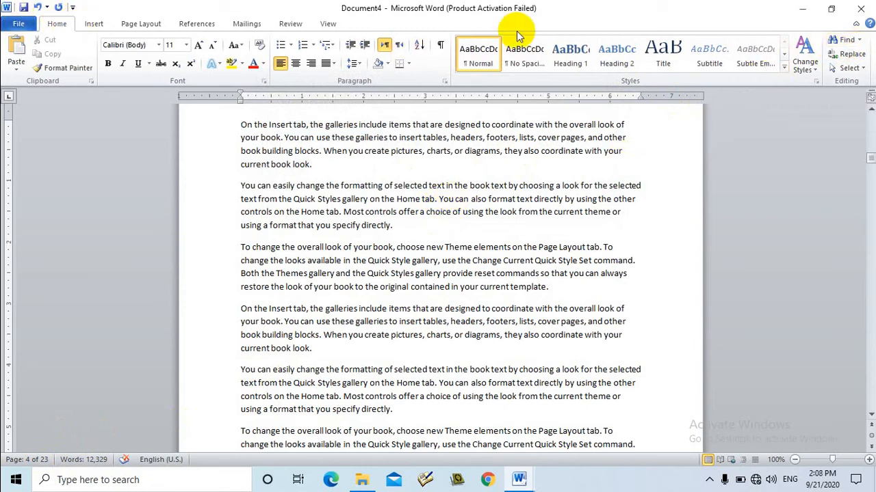
left_click(851, 56)
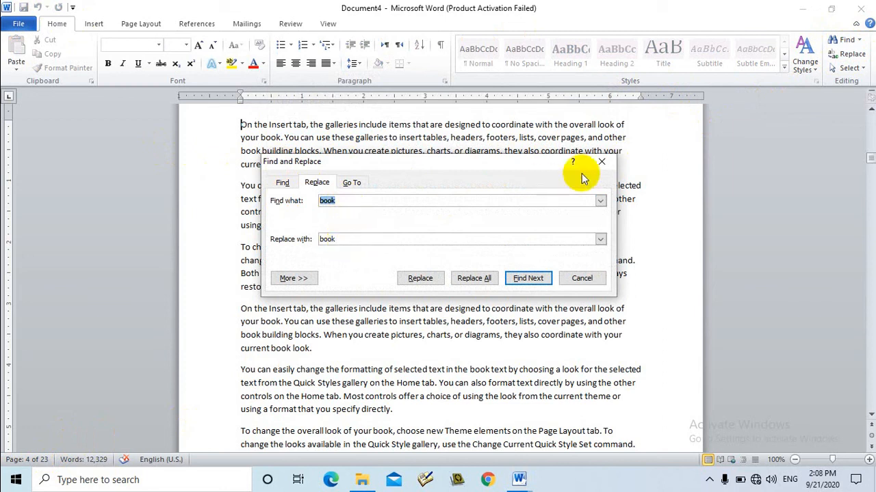
left_click(601, 162)
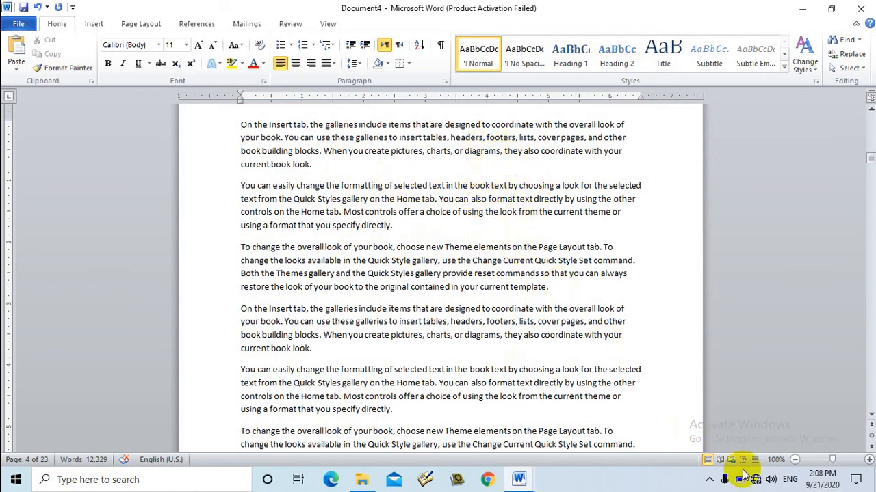
left_click(710, 480)
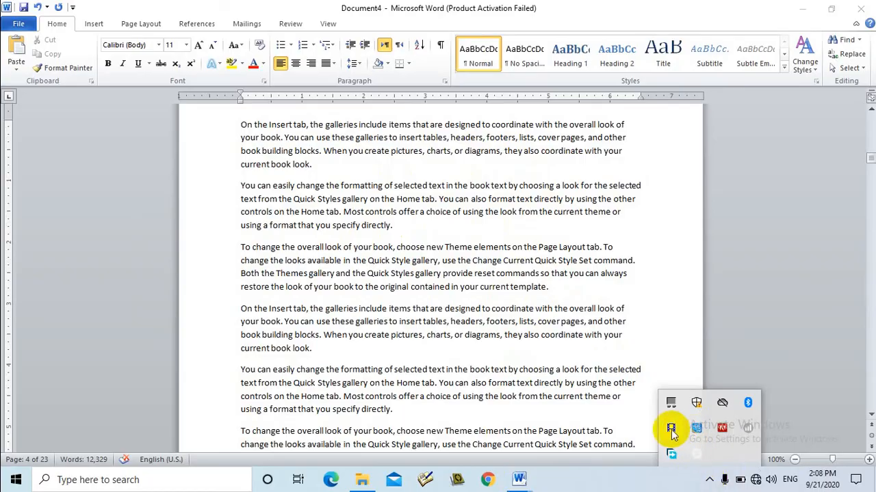